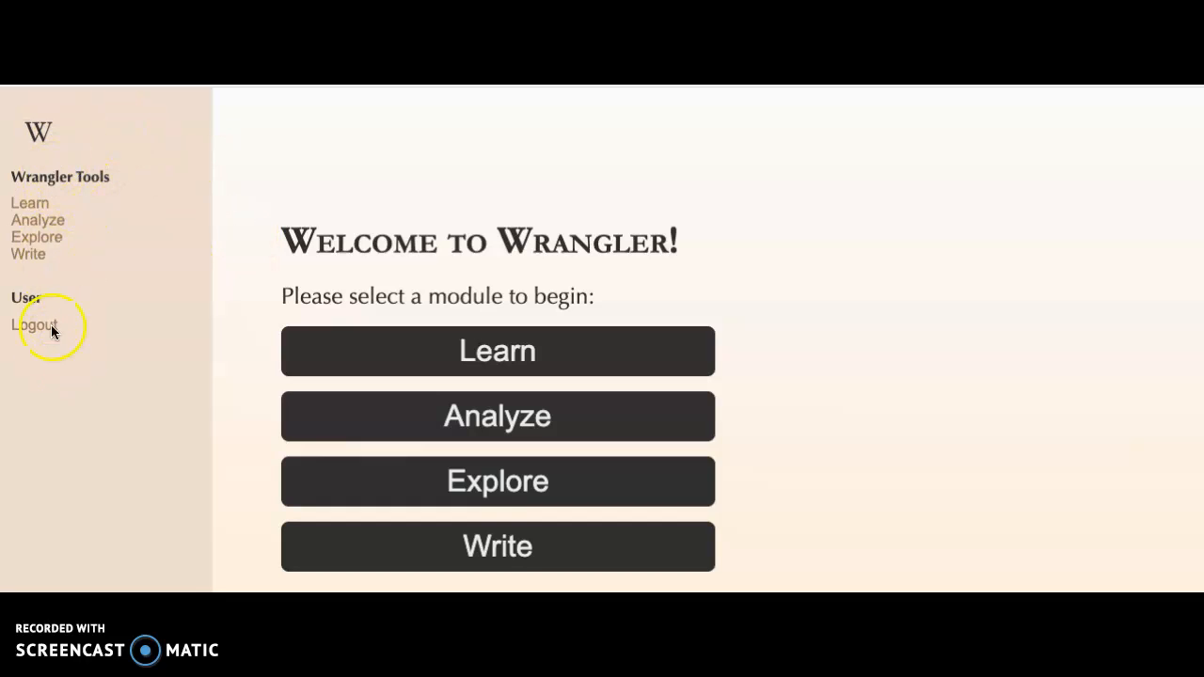
Open the Analyze module from the Wrangler home page.
click(40, 134)
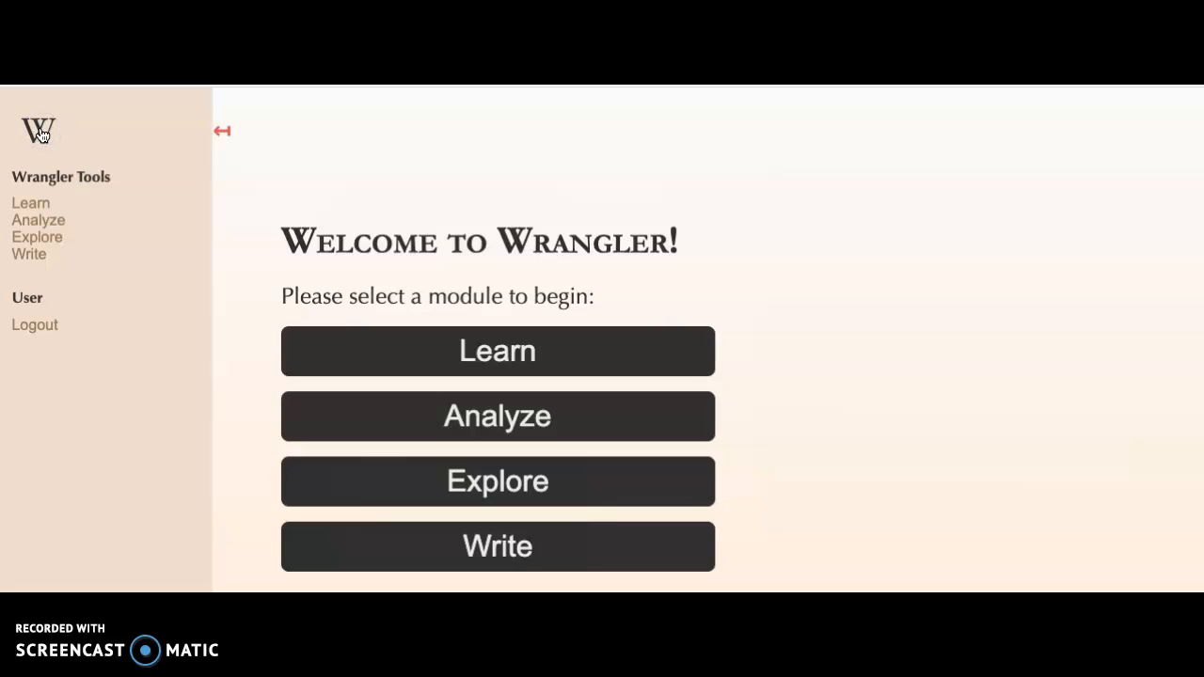
click(40, 134)
click(39, 133)
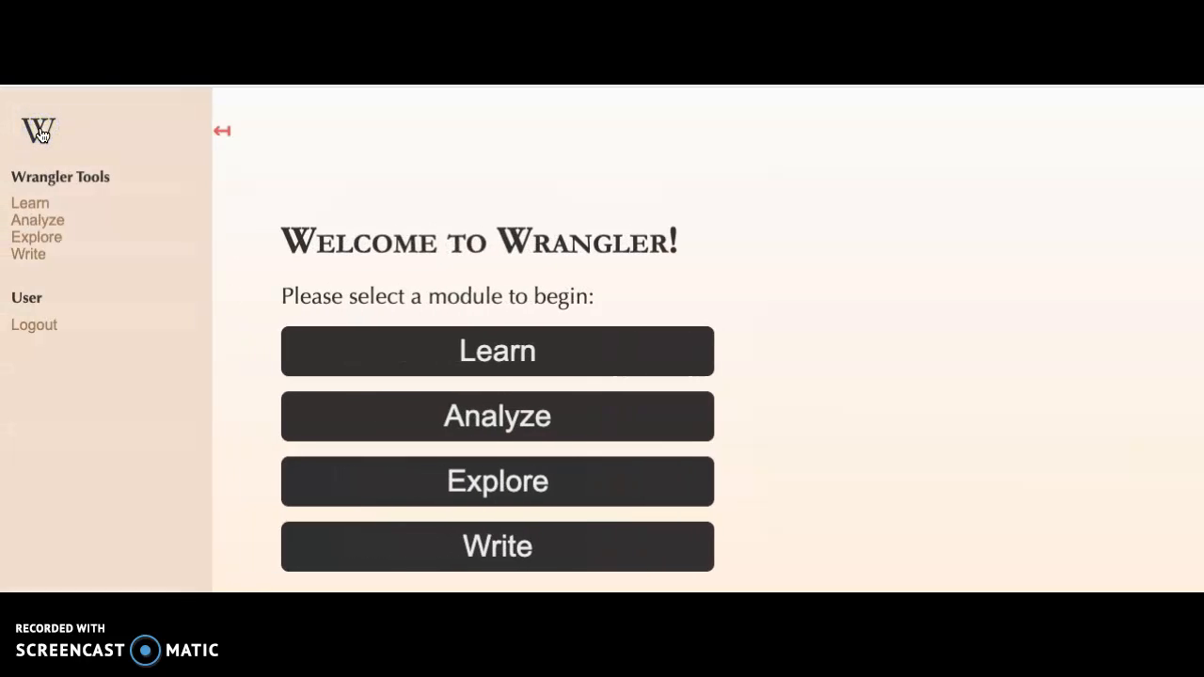
click(478, 420)
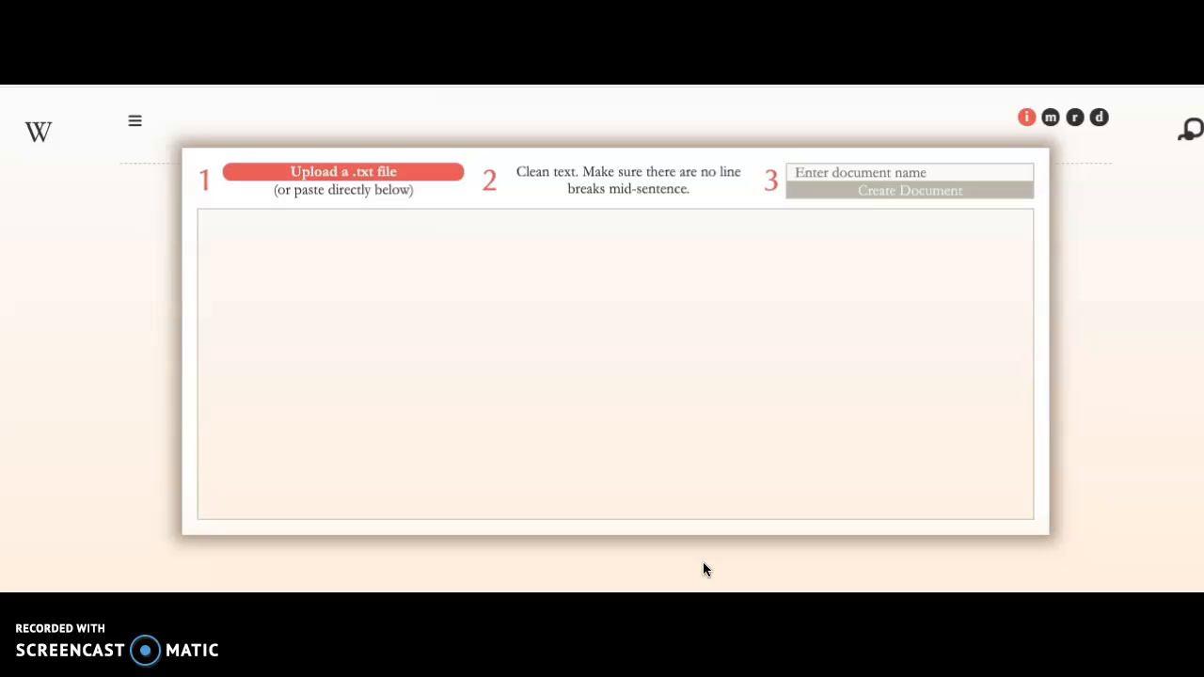
Paste the crowdfunding abstract text into the document text box.
click(355, 177)
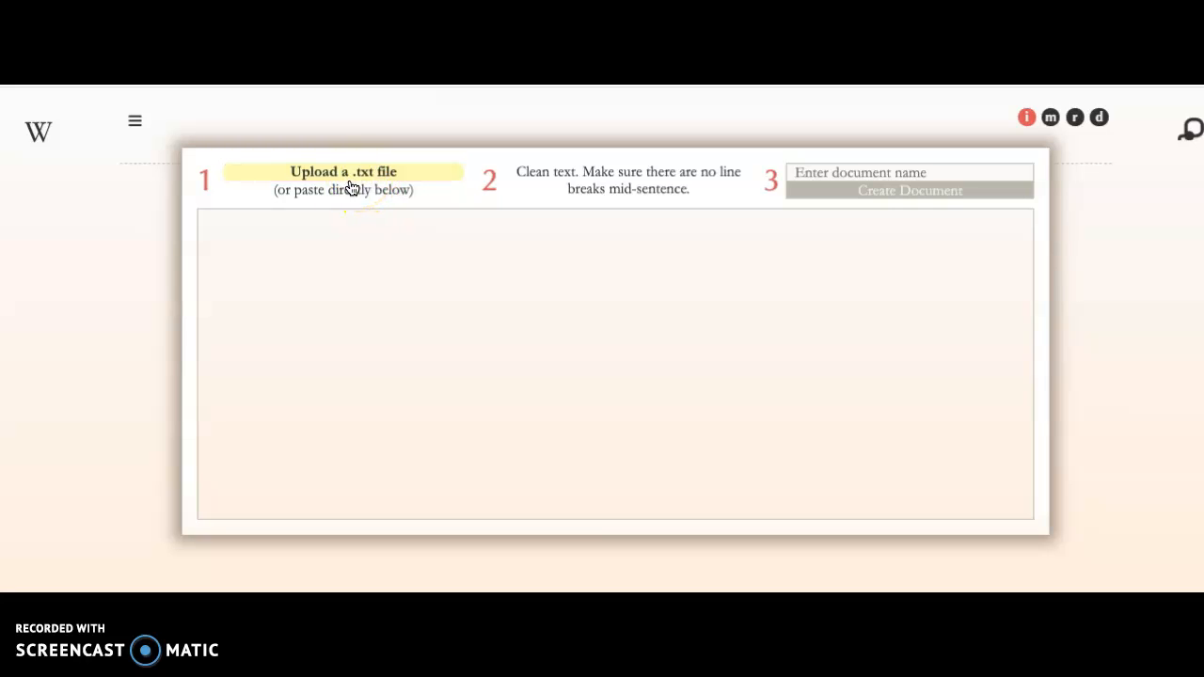
click(340, 225)
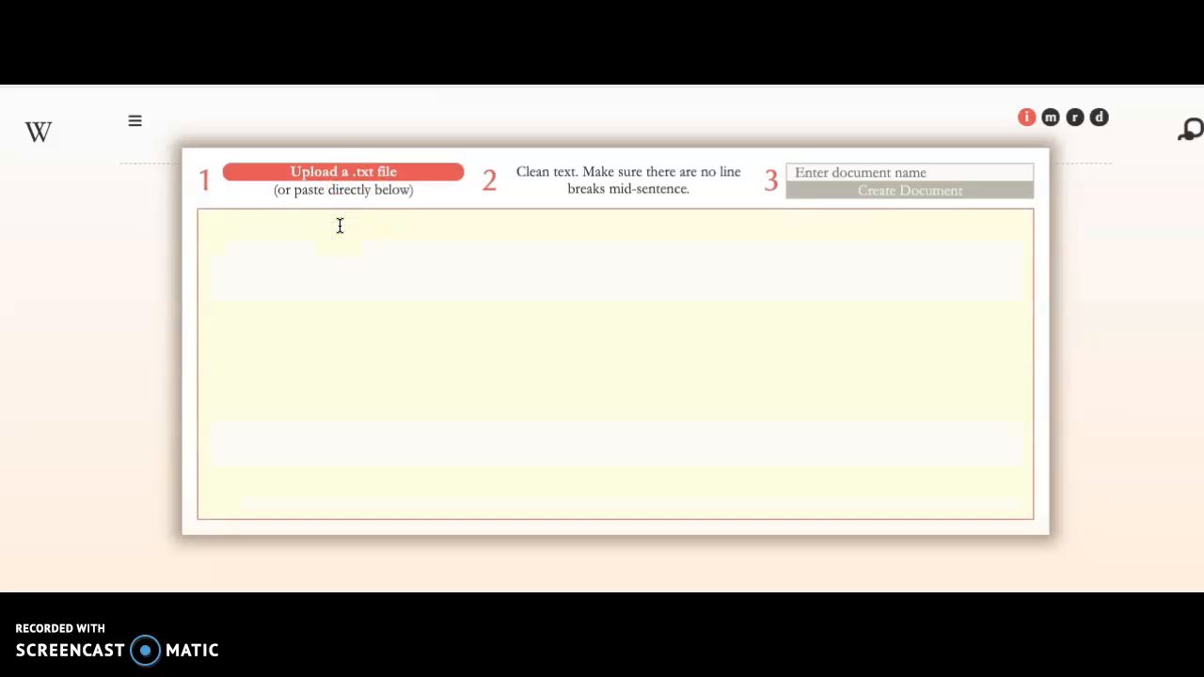
text(New ventures require resources to succeed, and one of the most critical of these is financing (Gompers & Lerner, 2004, Gorman & Sahlman,1989, Kortum & Lerner, 2000). In recent years, crowdfunding has emerged as a novel way for entrepreneurial ventures to secure funds without having to seek out venture capital or other traditional sources of venture investment. Despite enthusiasm from the highest authorities, it is unclear in what ways, exactly; crowdfunding might change the game for new ventures seeking financing. In this paper, I attempt to explore the potential impact of crowdfunding and to shed some light on the ways in which crowdfunding operates compared to other more traditional forms of entrepreneurial finance. Specifically, I seek to examine a few issues of importance in understanding the rapid rise of crowdfunding and present preliminary analyses of some of the underlying dynamics of the phenomenon. Citation: Mollick (2013) The dynamics of crowdfunding: An exploratory study. Journal of Business Venturing, 29(1), 1-16.)
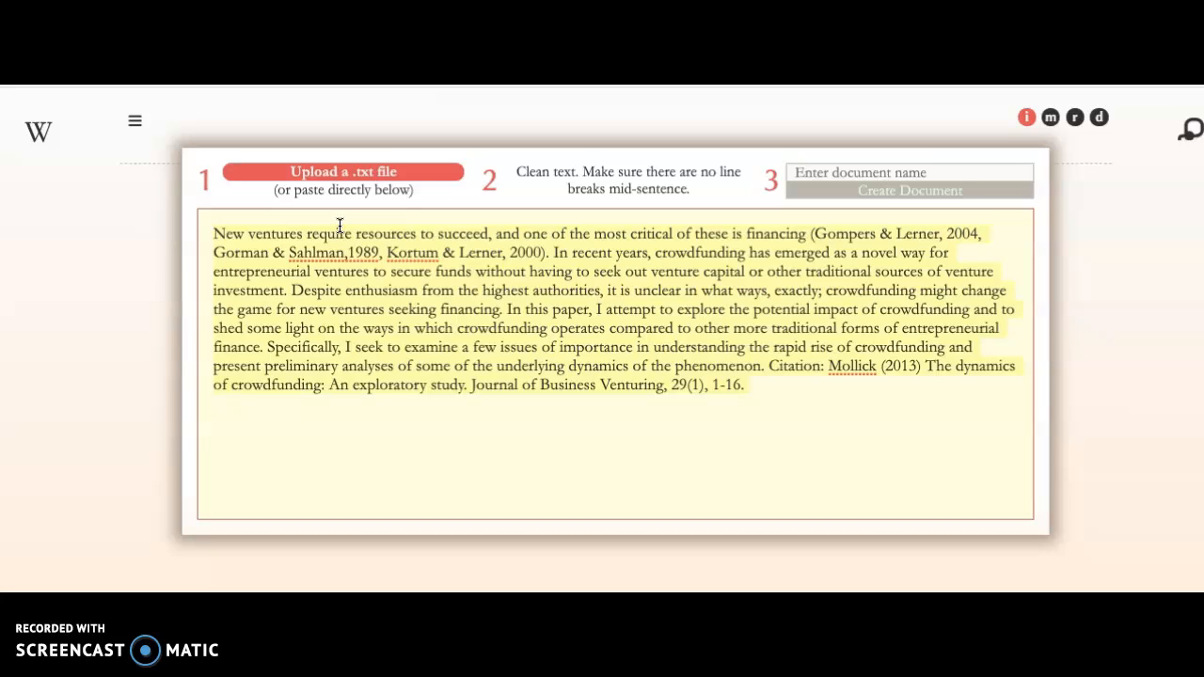
Insert line breaks mid-sentence at several points in the pasted text.
click(595, 235)
key(Return)
click(607, 254)
key(Return)
click(551, 272)
key(Return)
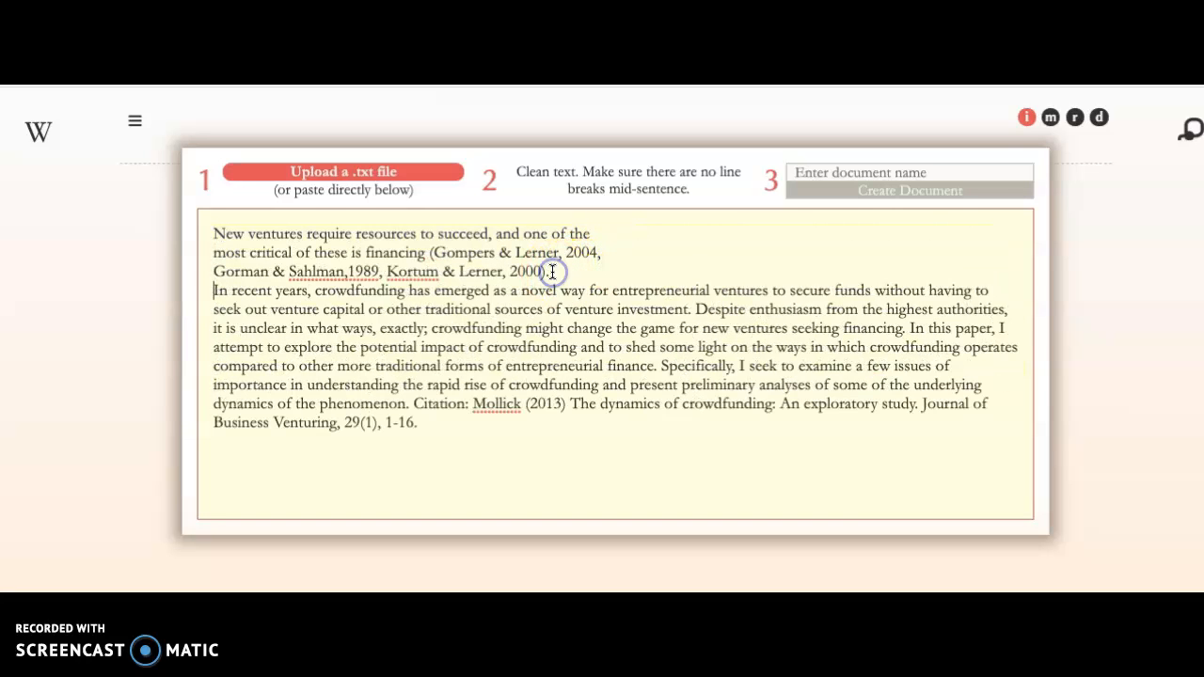
click(576, 290)
key(Return)
Delete the inserted line breaks to restore one continuous paragraph.
click(699, 411)
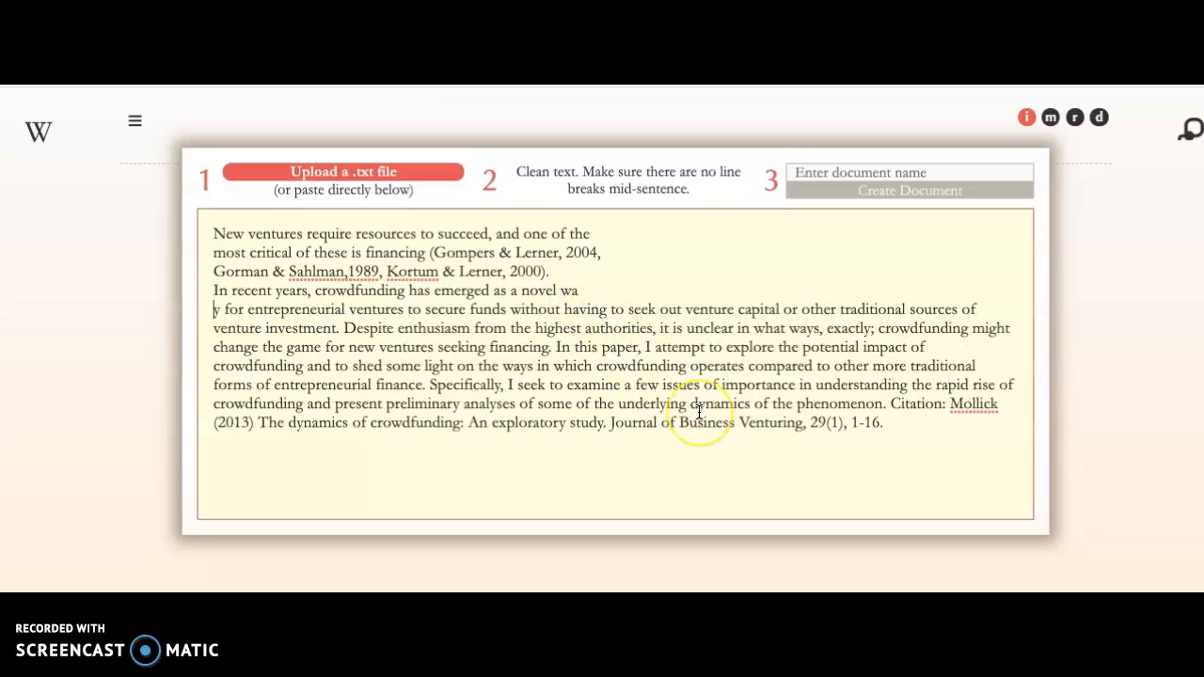
key(BackSpace)
click(212, 274)
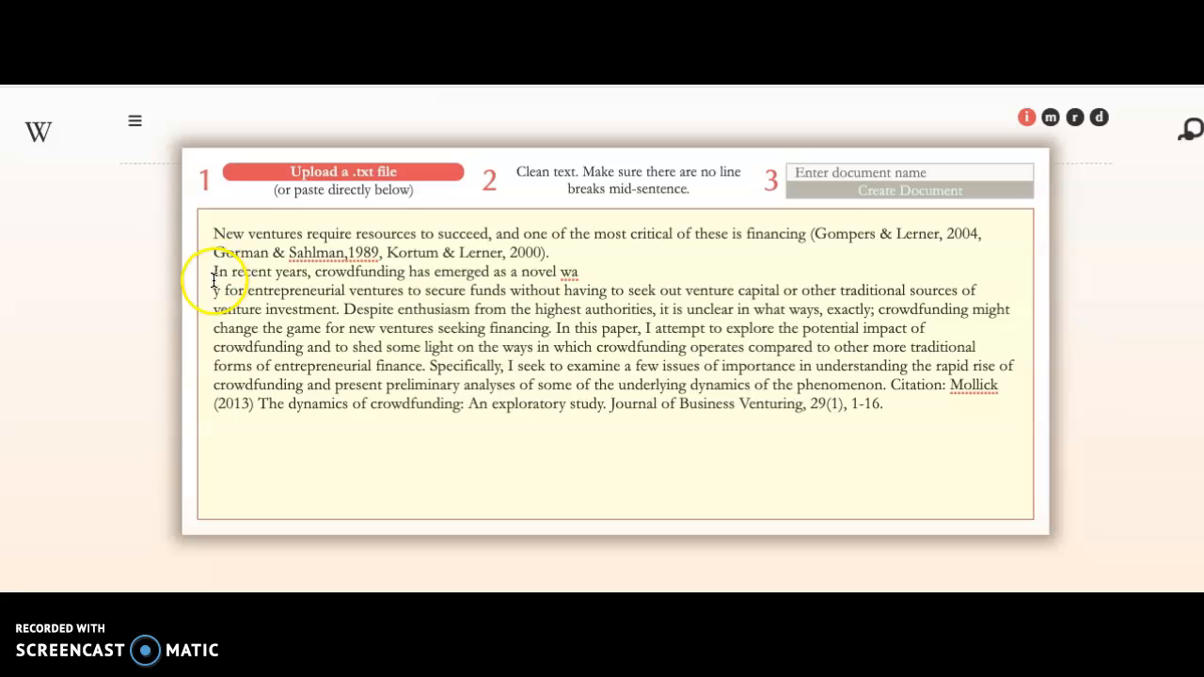
key(BackSpace)
click(213, 276)
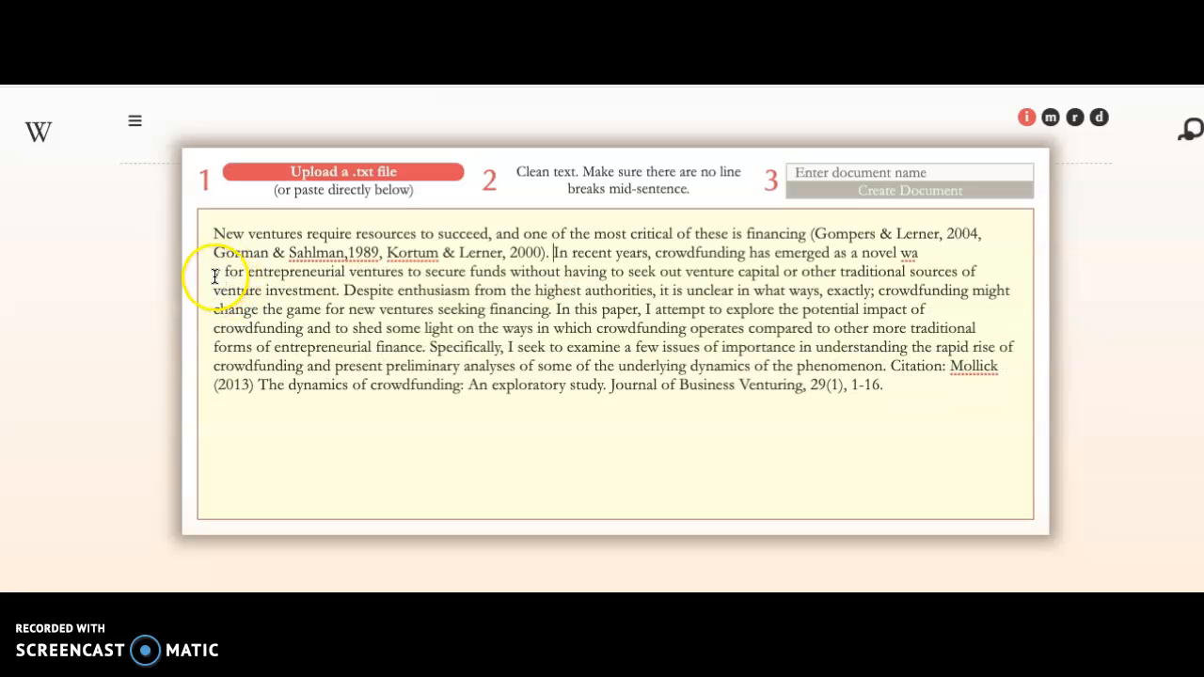
key(BackSpace)
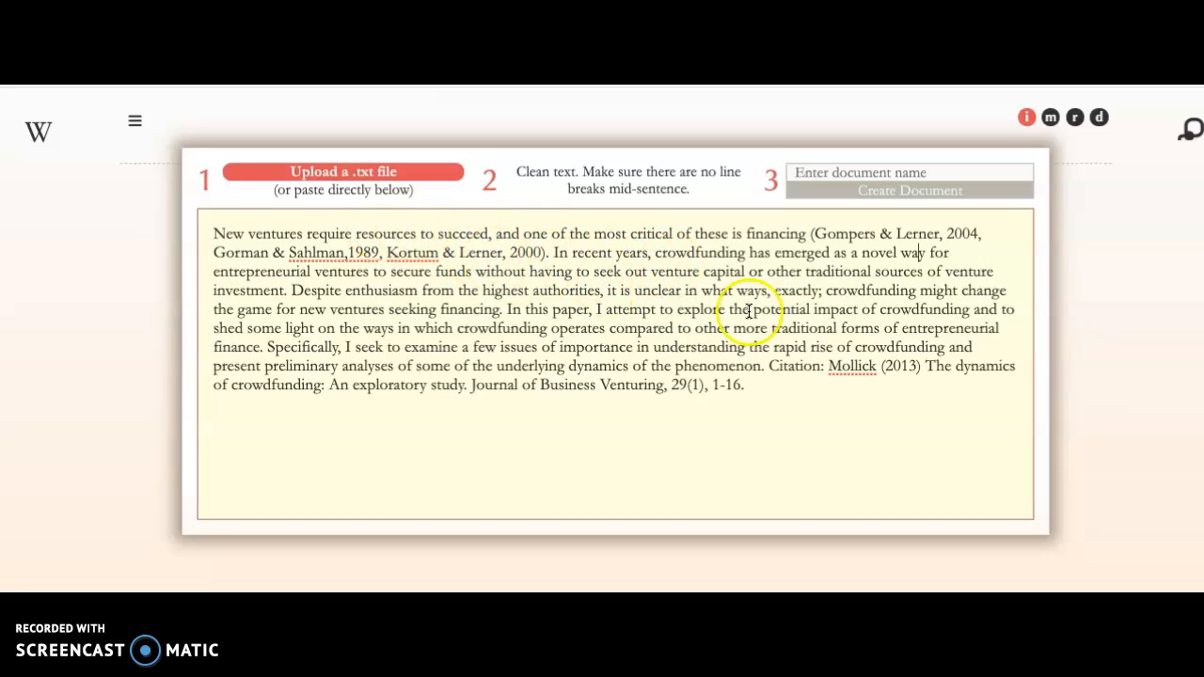
Create the document from the cleaned abstract text.
click(760, 385)
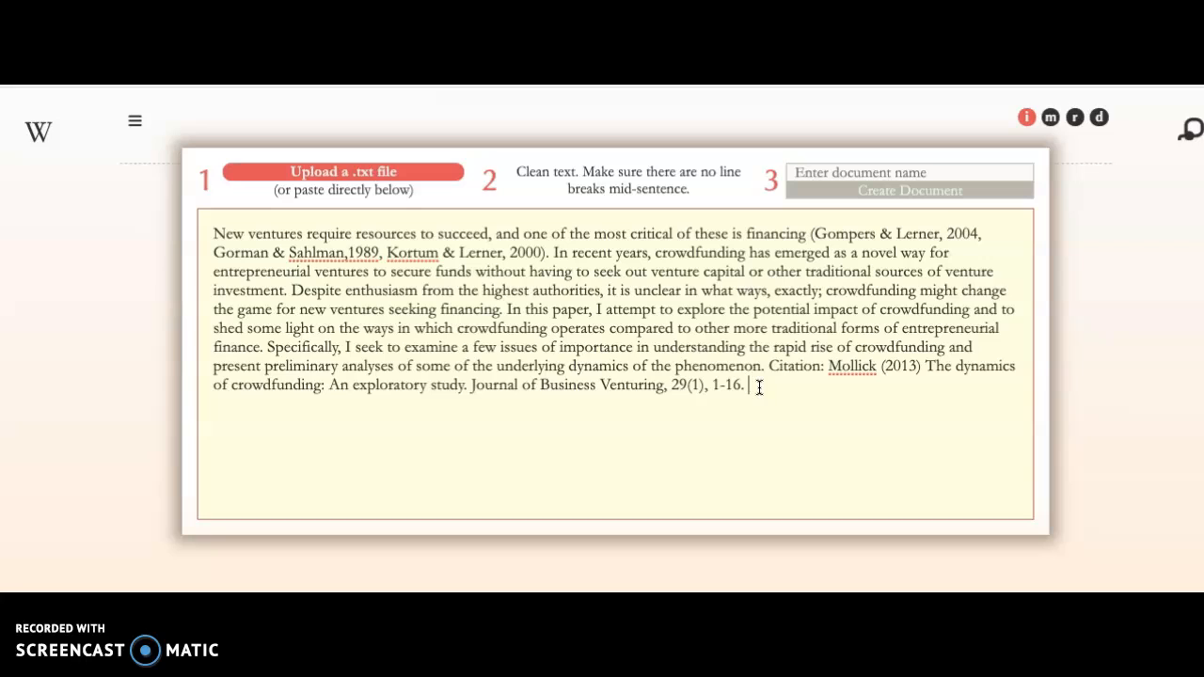
drag(757, 385, 236, 235)
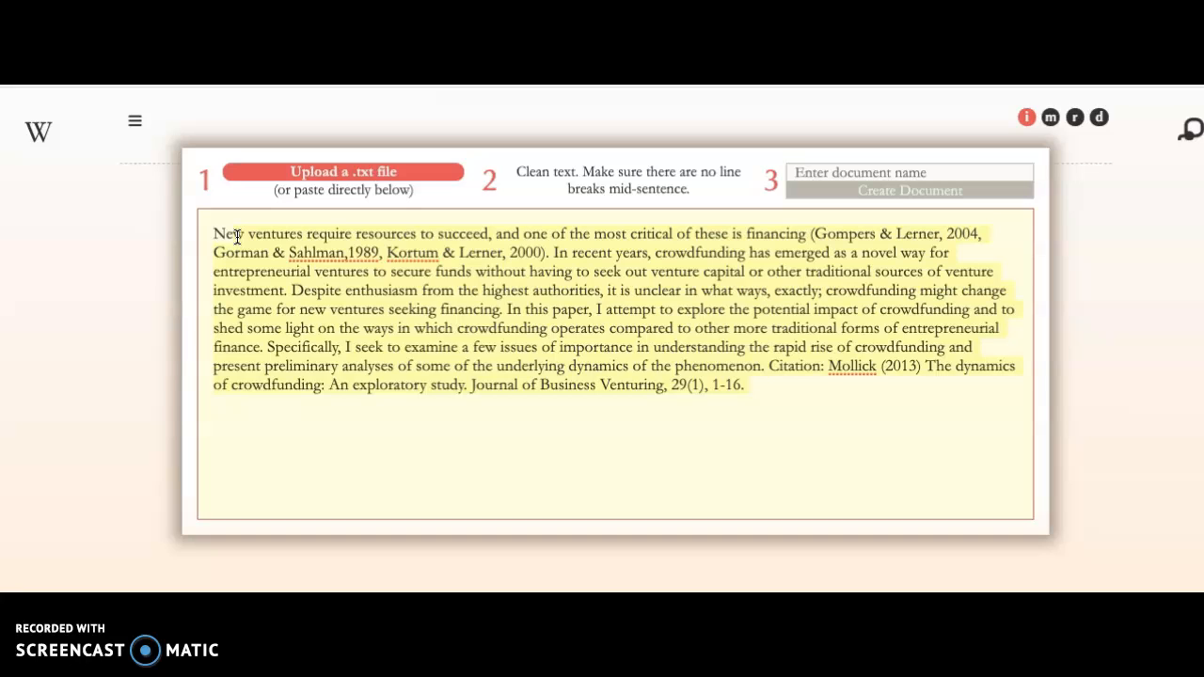
click(236, 235)
click(778, 379)
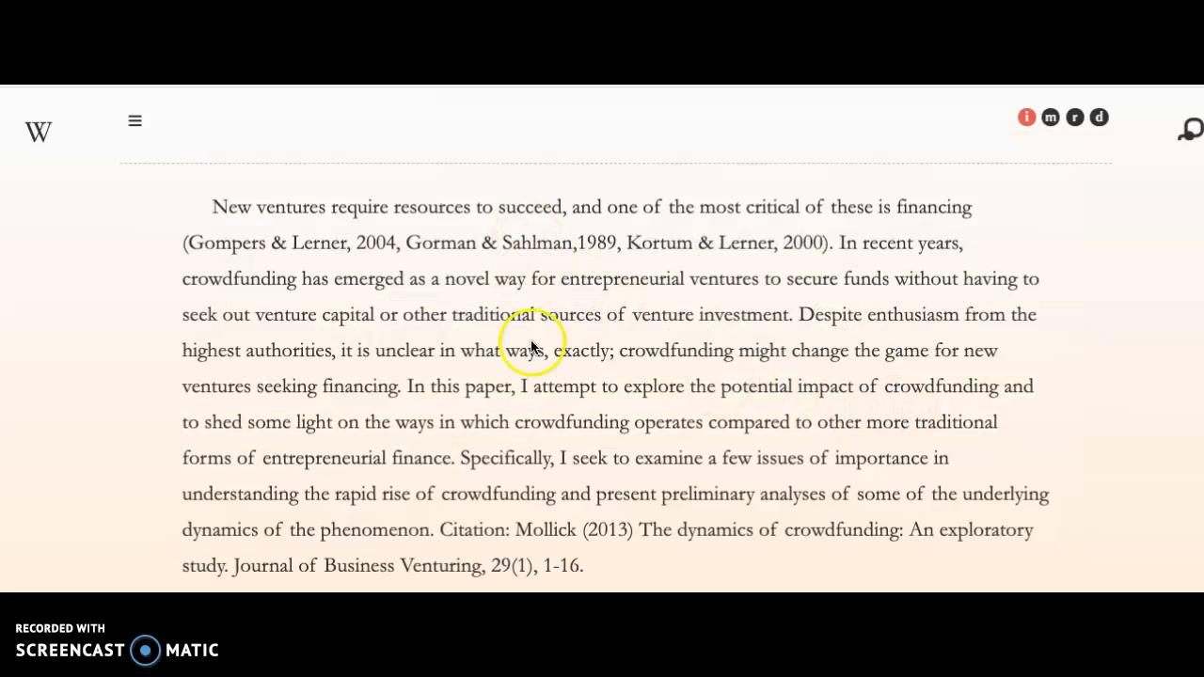
Examine the Methods move options offered for the opening sentences of the document.
scroll(541, 454, down, 1)
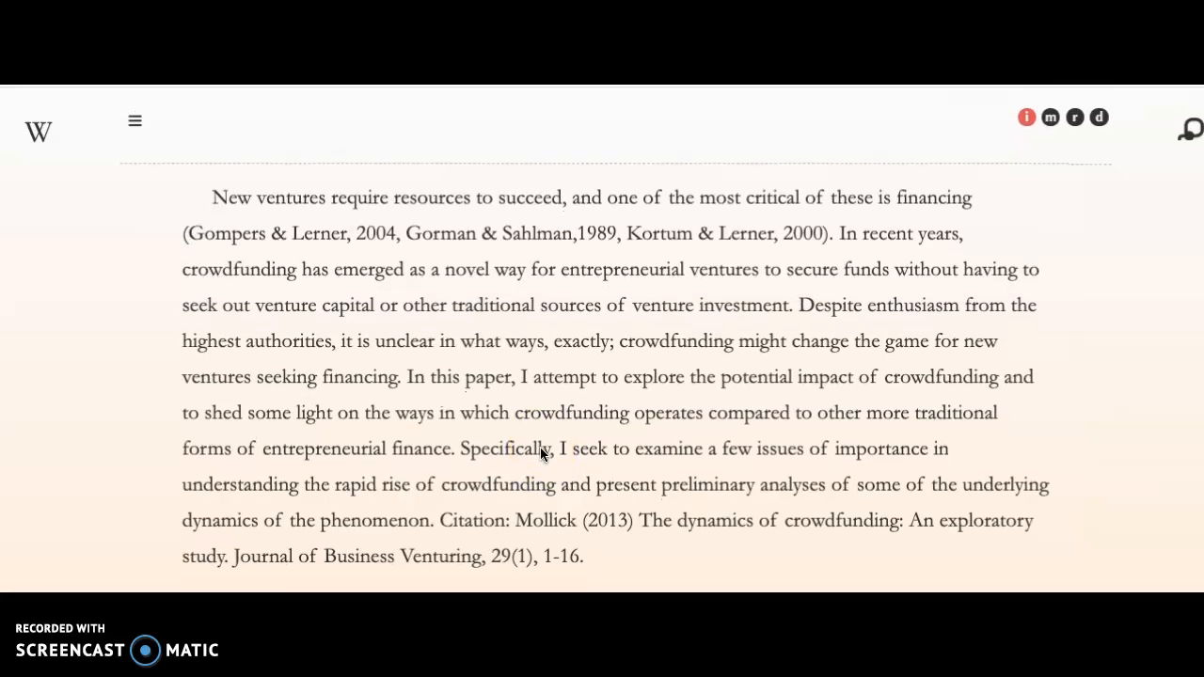
click(407, 200)
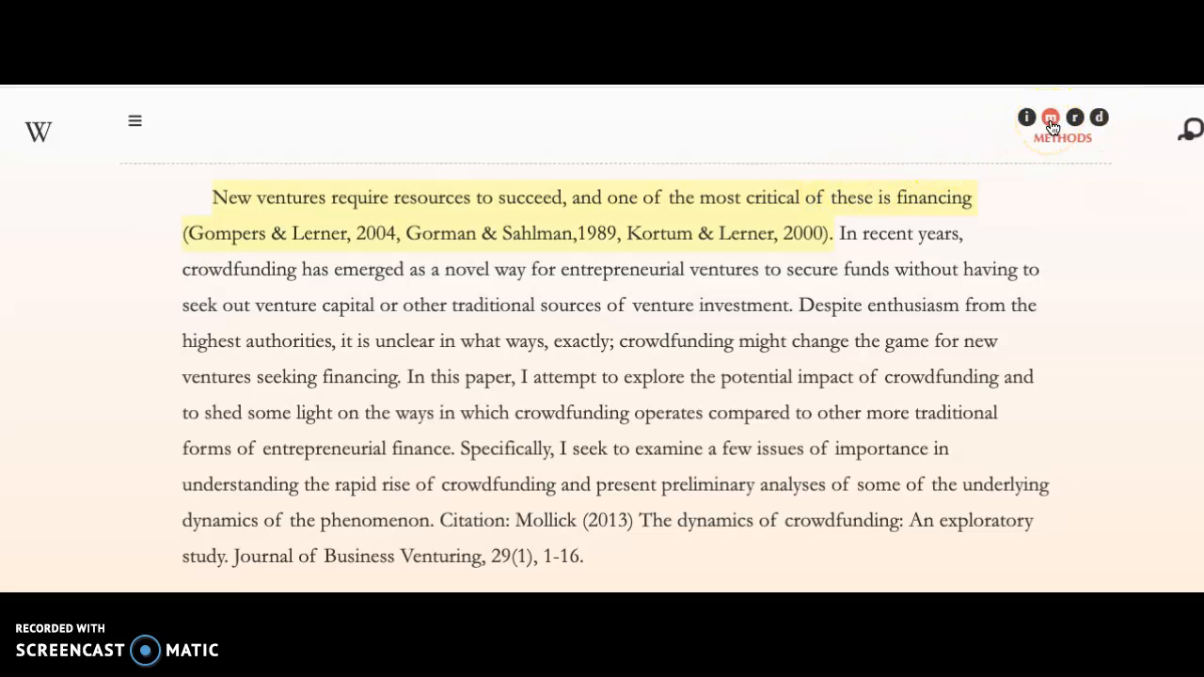
mouse_move(784, 197)
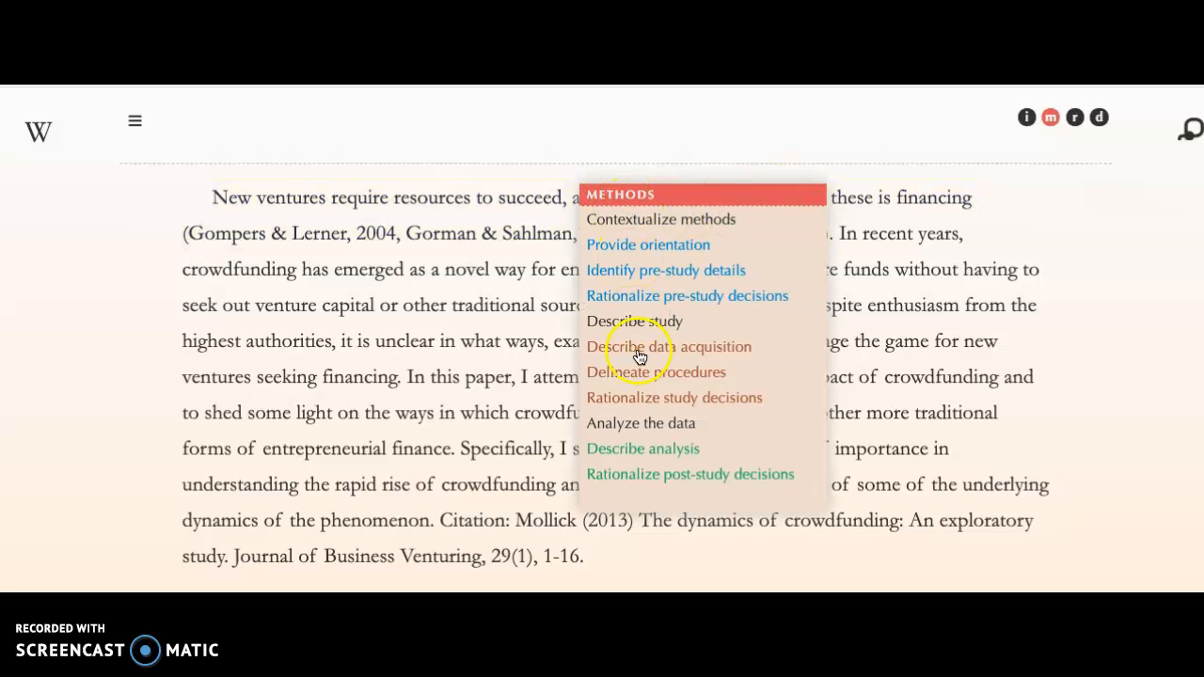
right_click(543, 191)
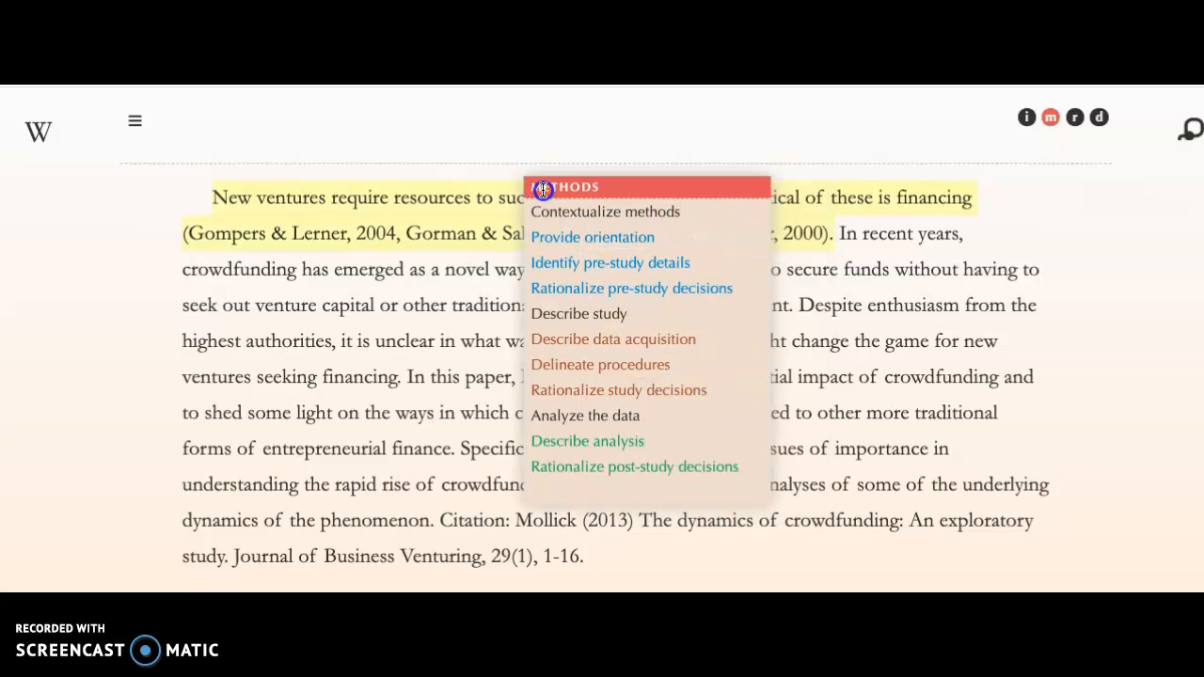
right_click(883, 243)
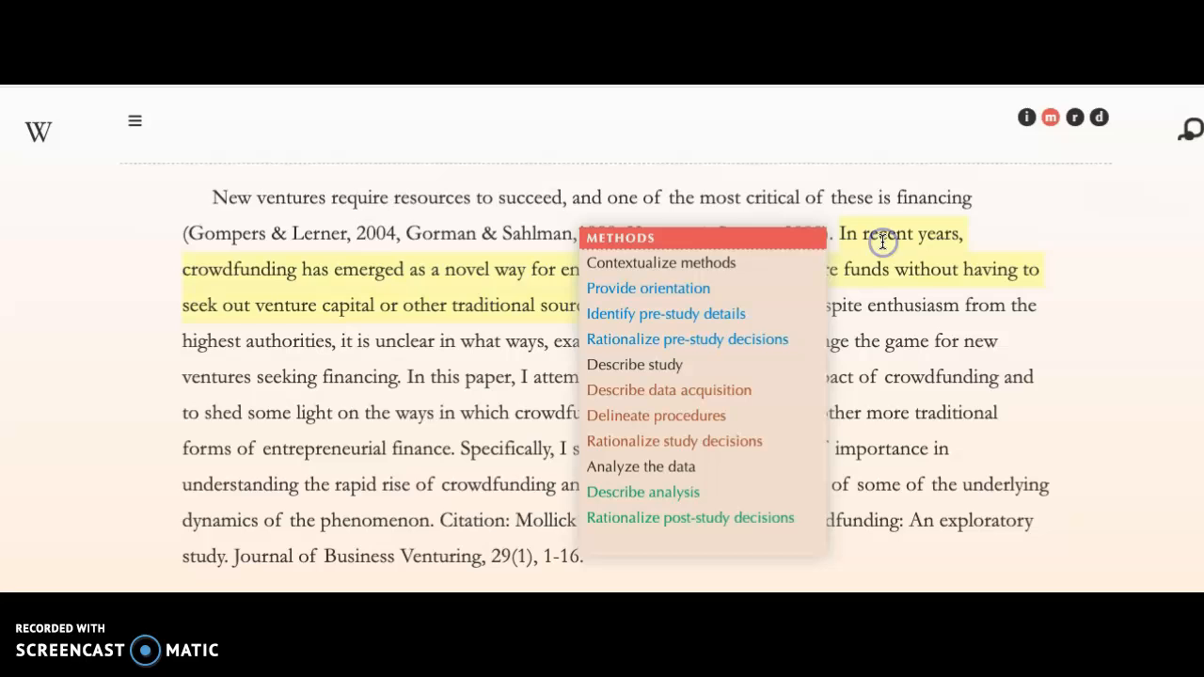
click(870, 298)
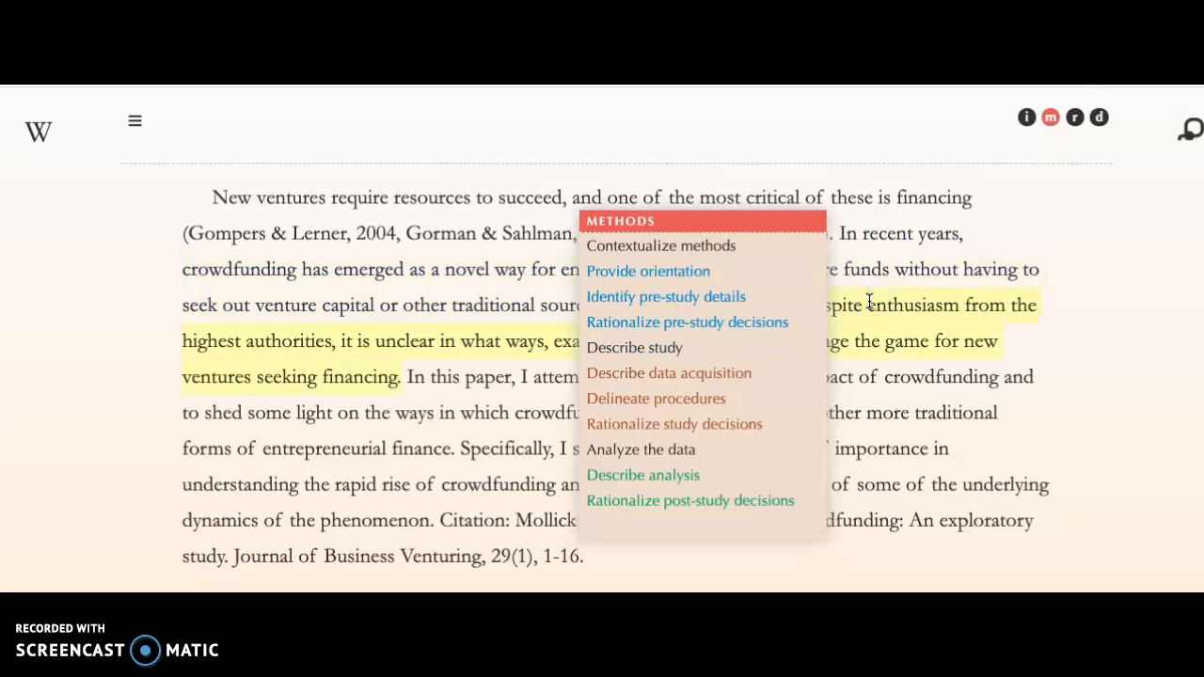
Switch to Introduction moves and tag the first sentence as Claim centrality.
click(1026, 122)
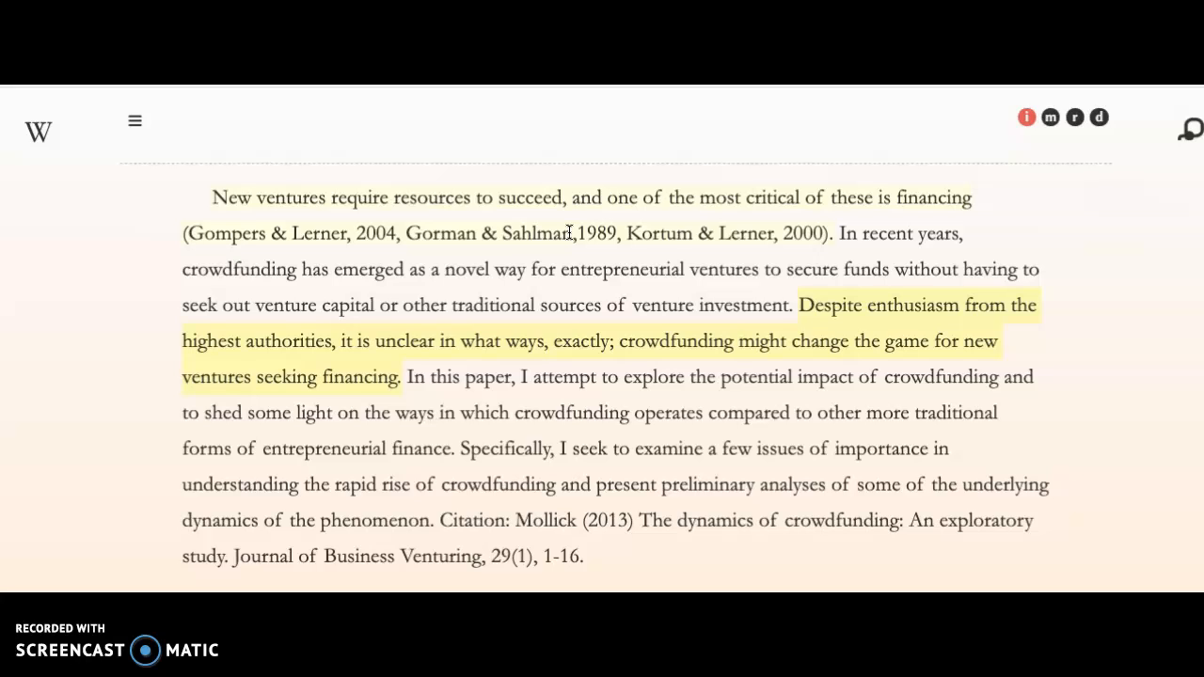
click(606, 196)
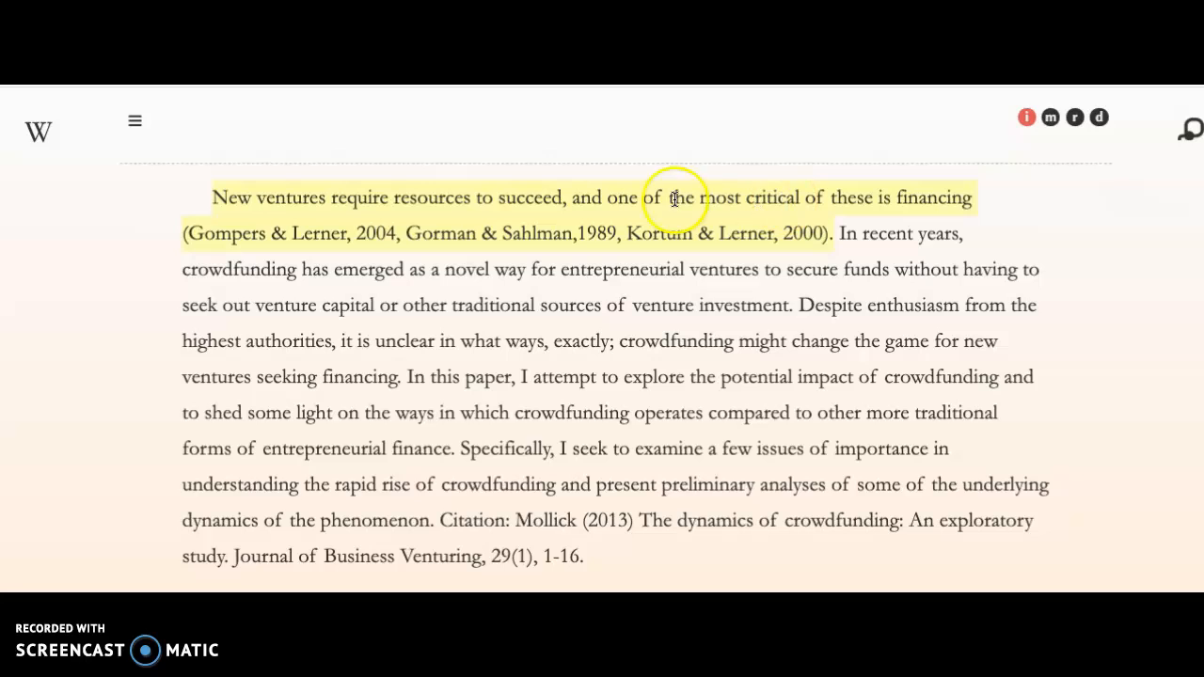
click(355, 198)
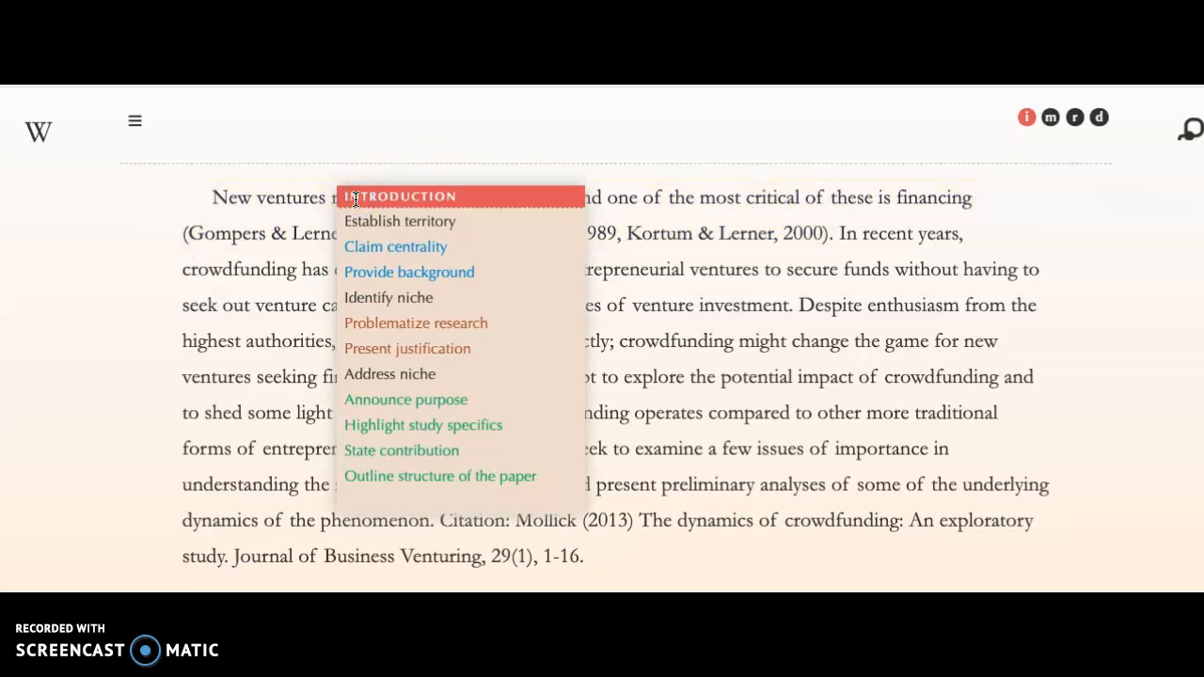
click(355, 248)
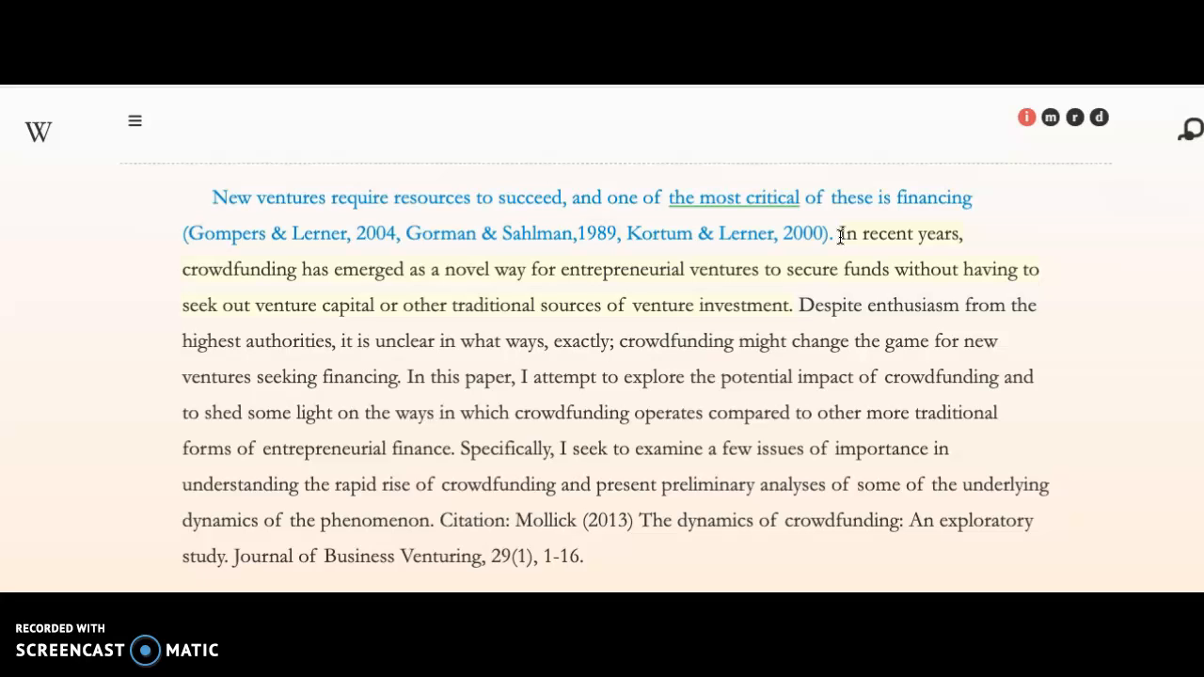
Open the feedback for the underlined phrase "the most critical" in the first sentence.
click(744, 203)
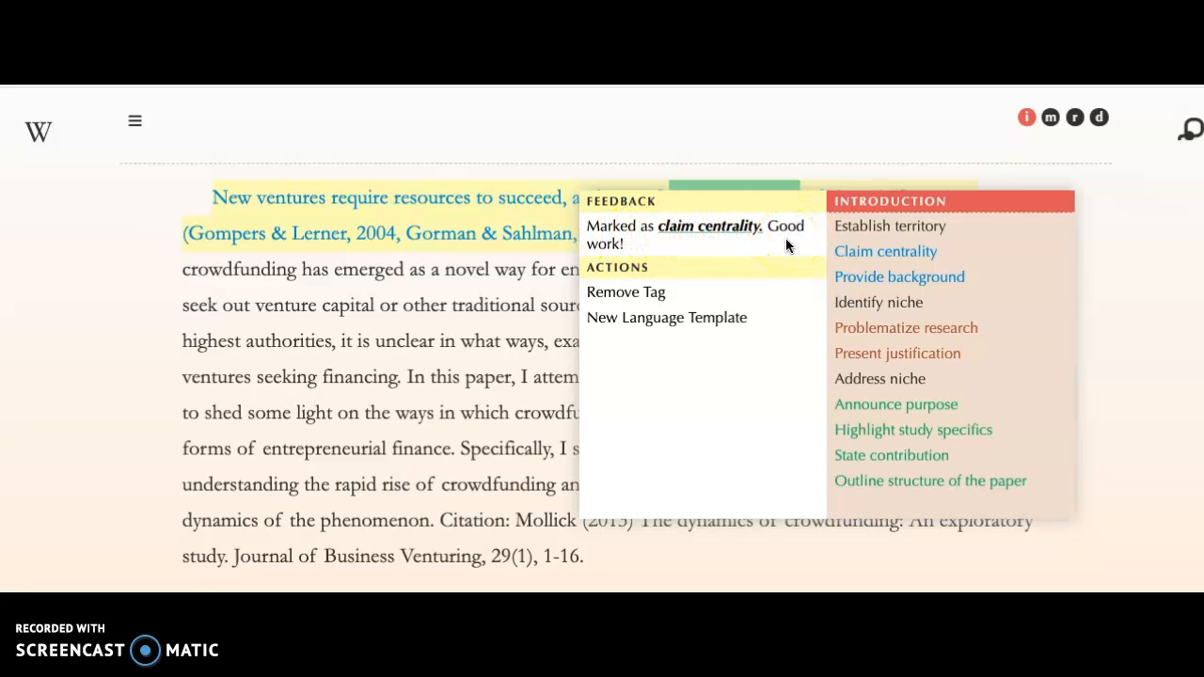
mouse_move(755, 186)
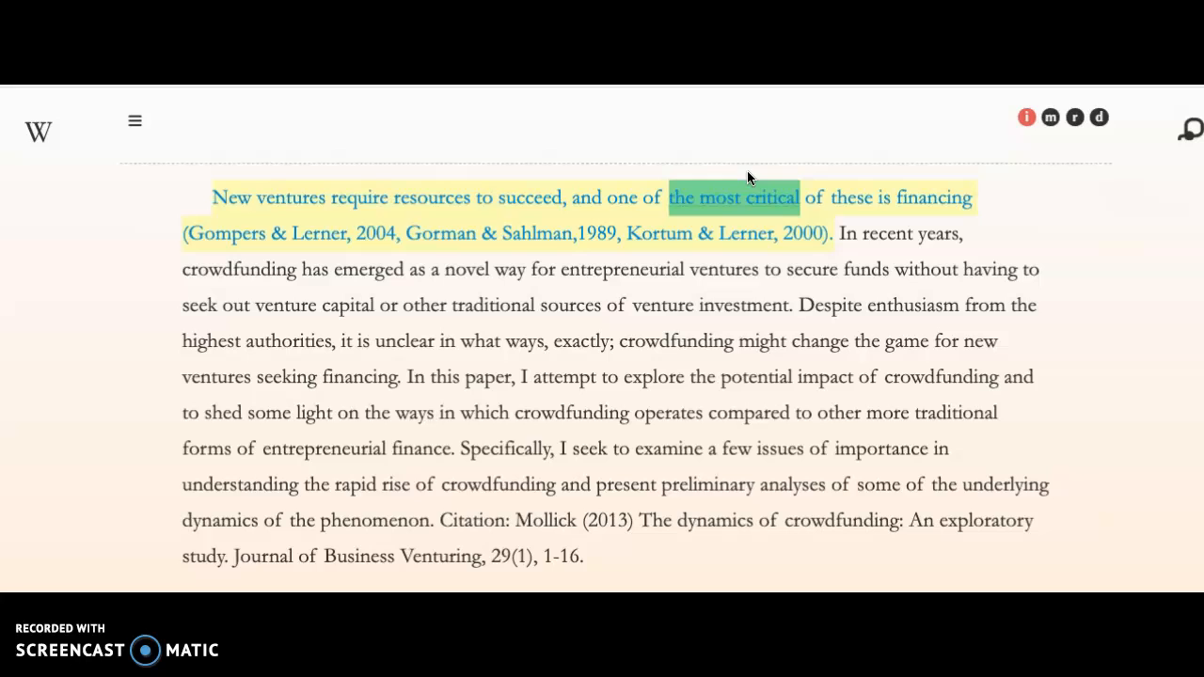
click(747, 173)
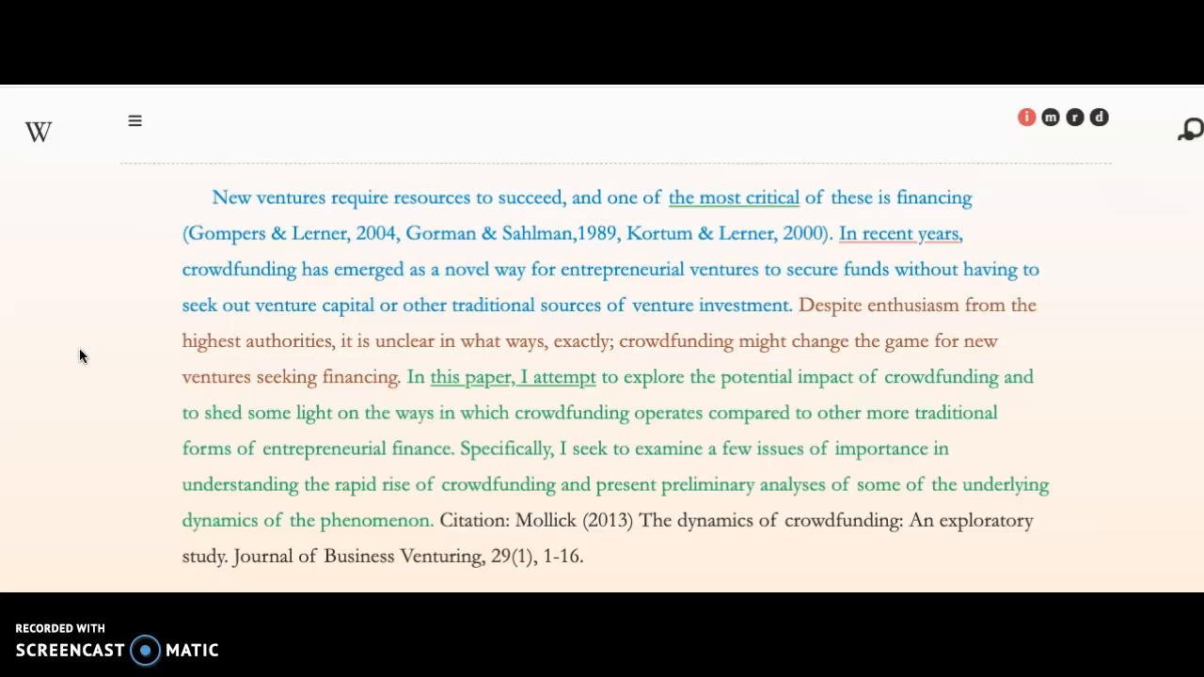
Open the document list and start a new document.
click(136, 125)
click(136, 122)
click(136, 125)
click(135, 124)
click(135, 125)
click(135, 124)
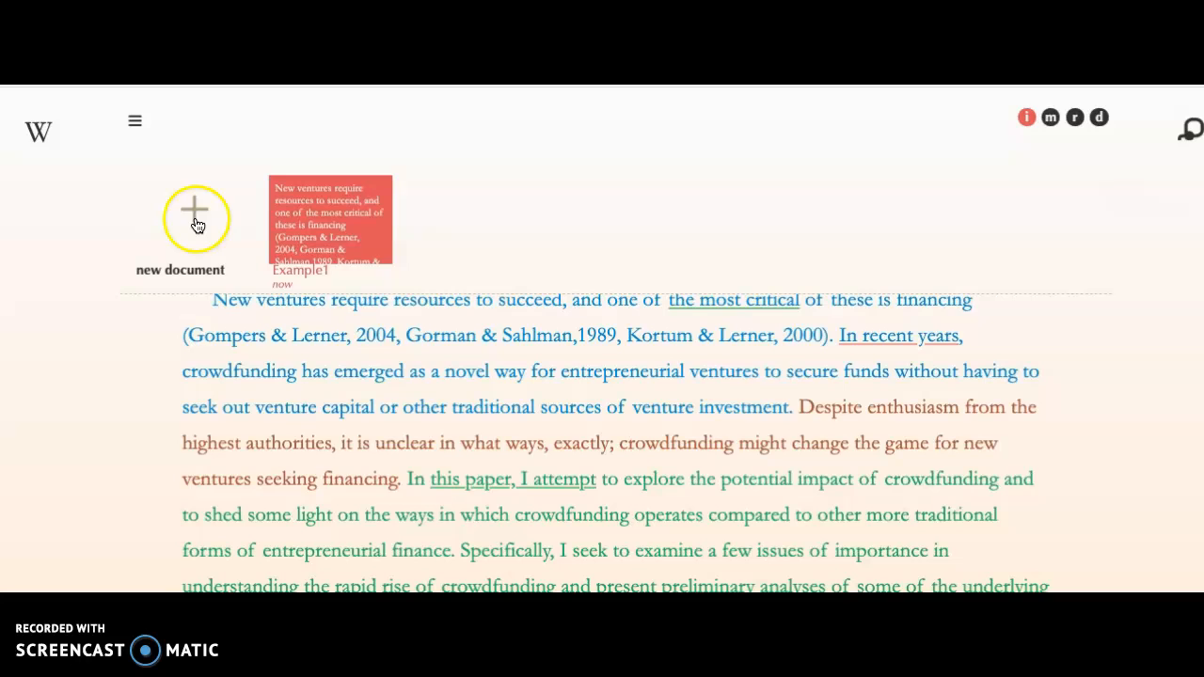
click(195, 220)
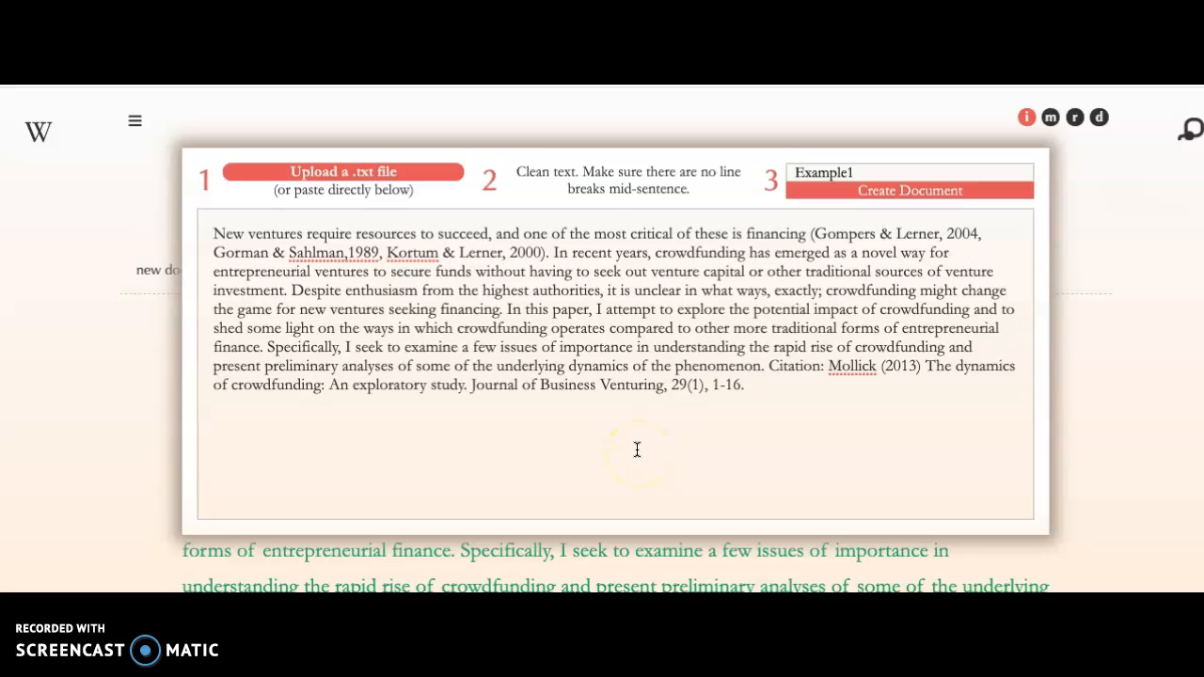
Rename the new document Example2 and create it from the same abstract text.
click(873, 174)
key(BackSpace)
text(2)
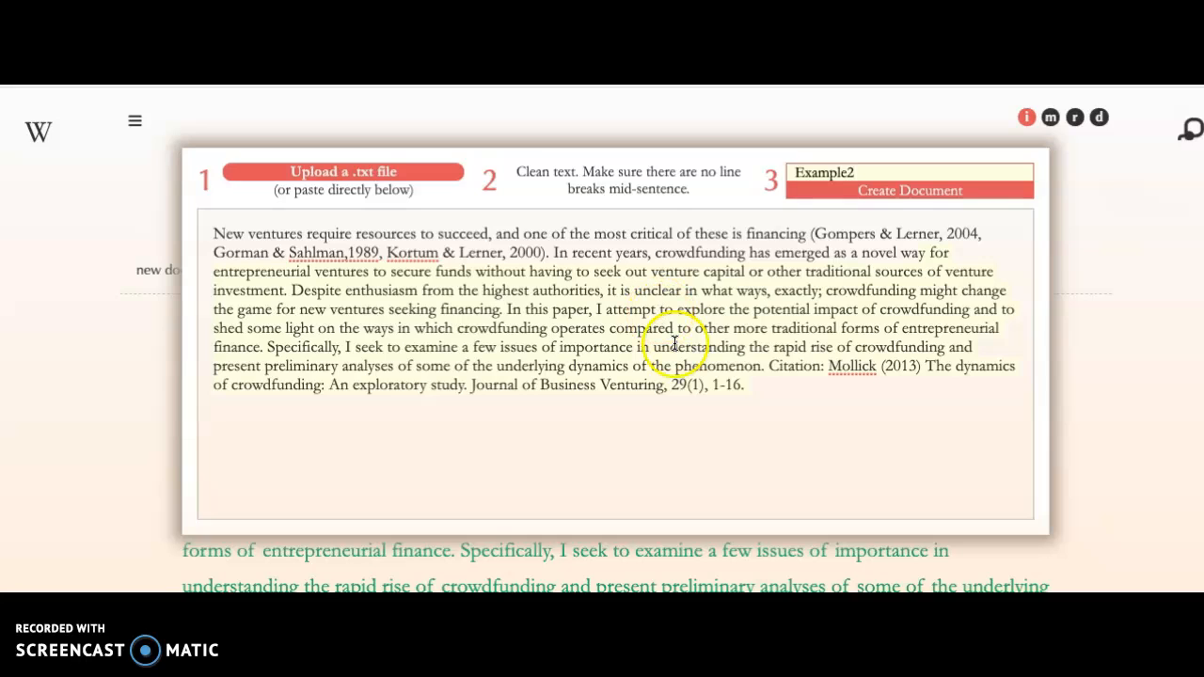
drag(761, 392, 214, 235)
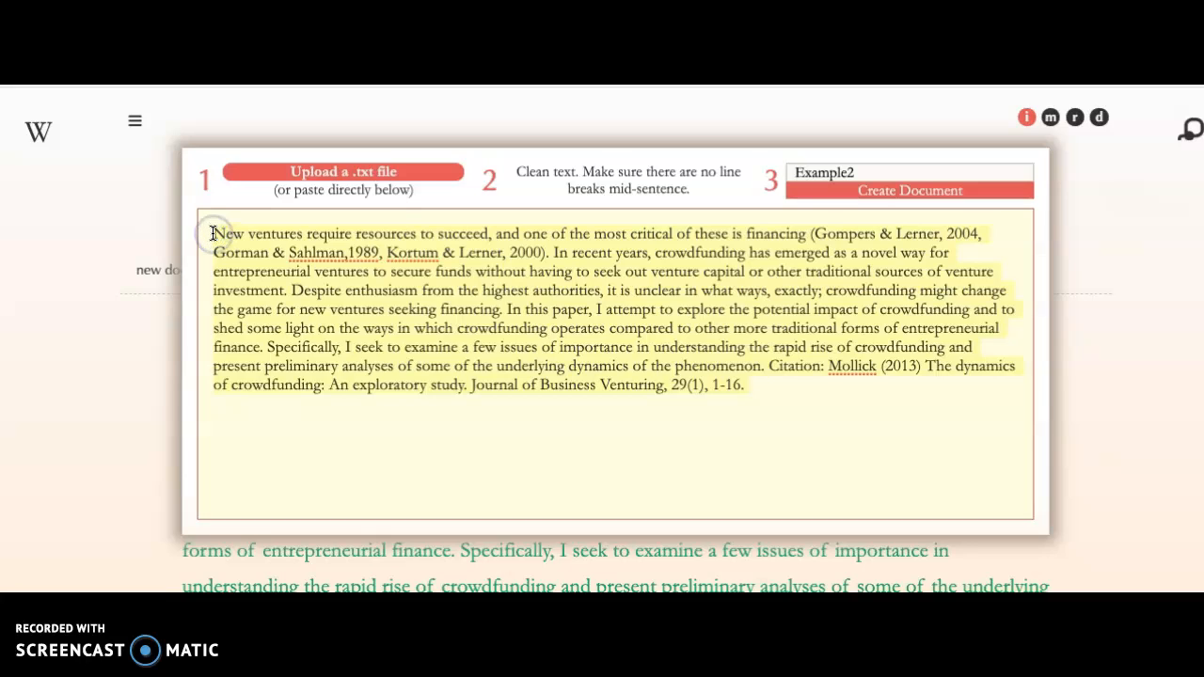
click(215, 237)
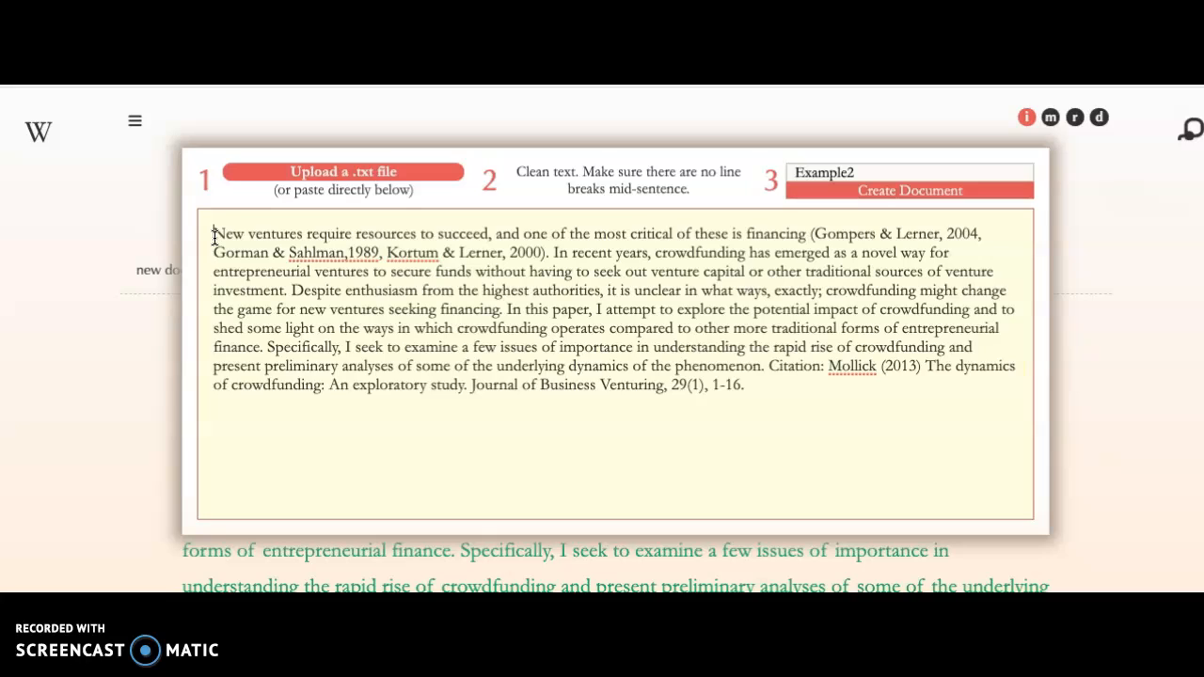
click(213, 198)
click(174, 147)
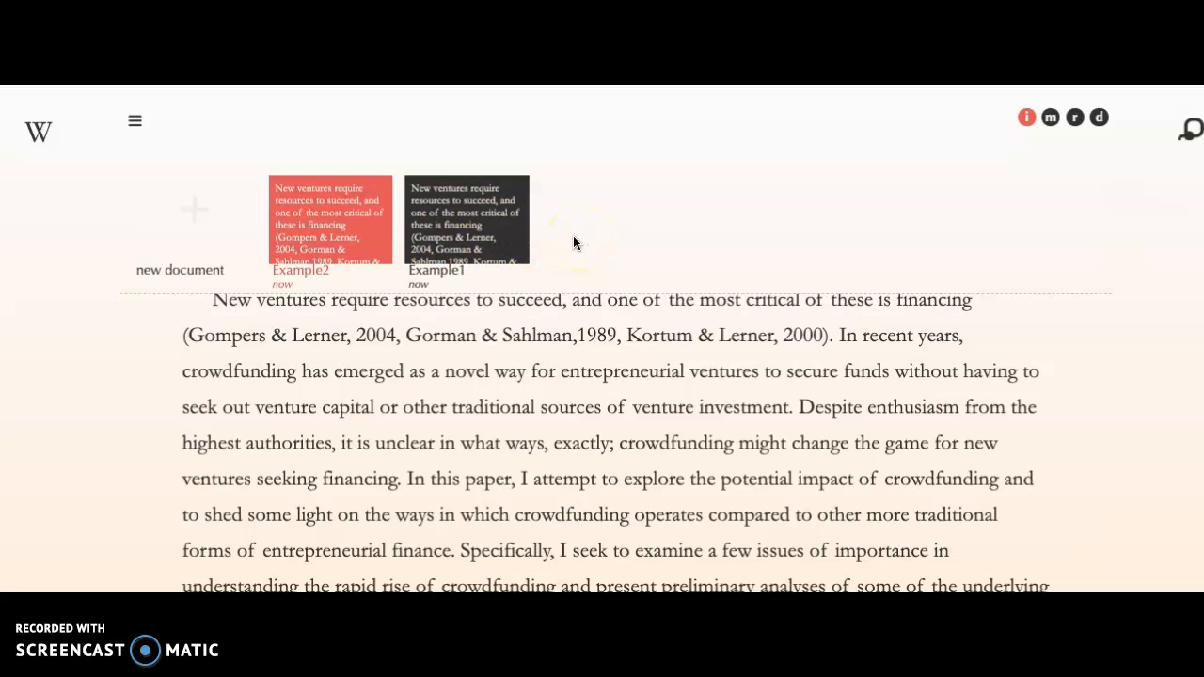
Switch between the Example2 and Example1 documents and inspect the tagged sentences in Example1.
click(344, 225)
click(430, 236)
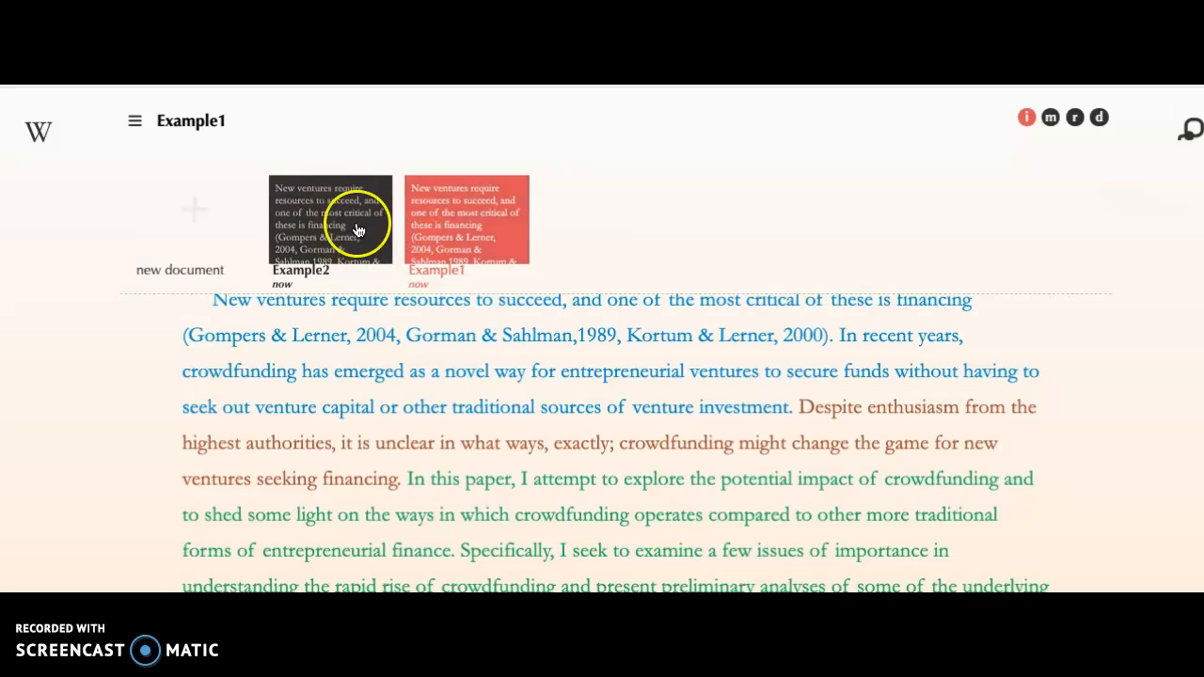
click(512, 481)
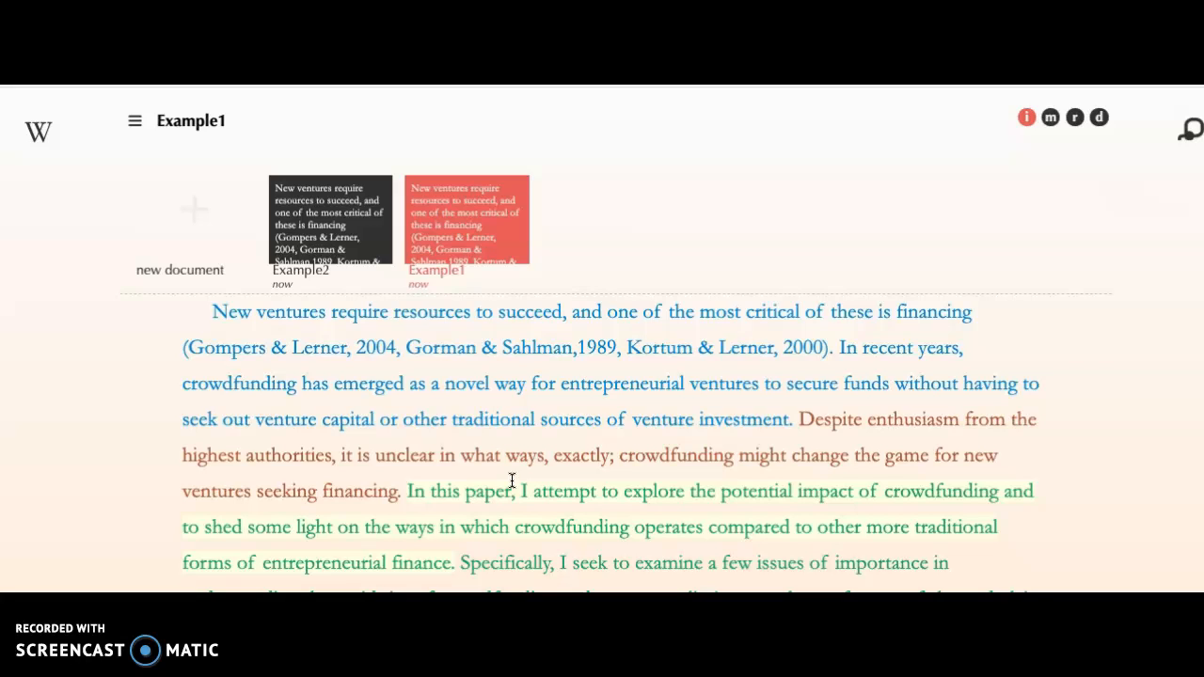
click(766, 419)
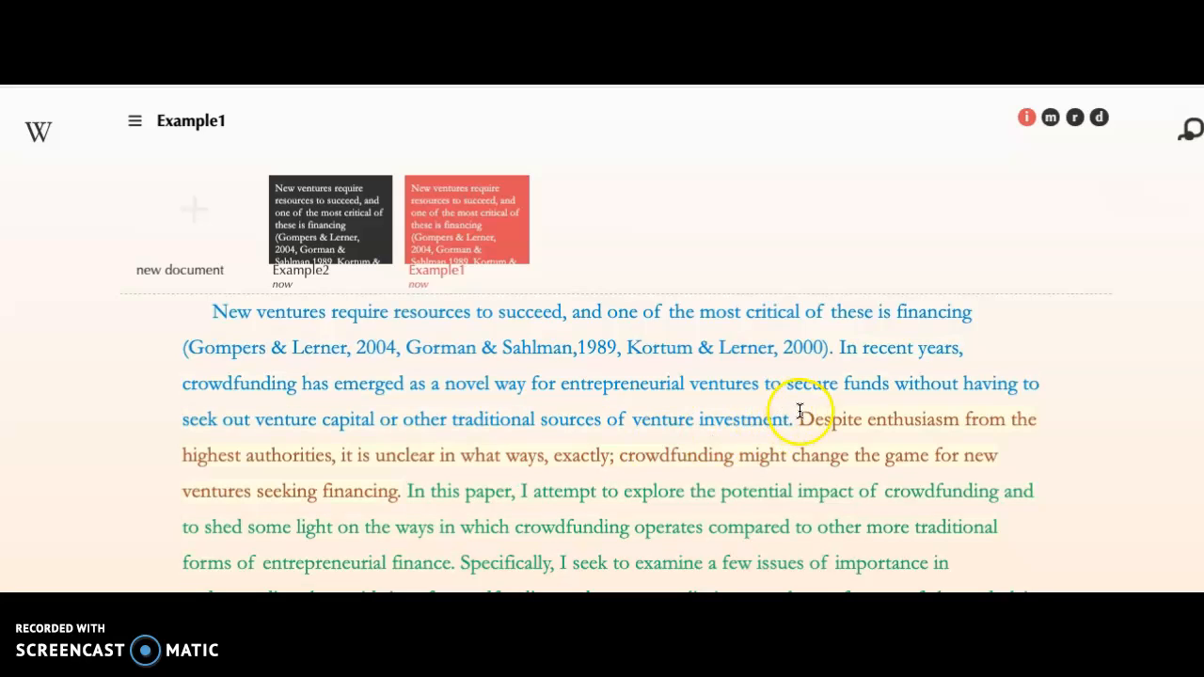